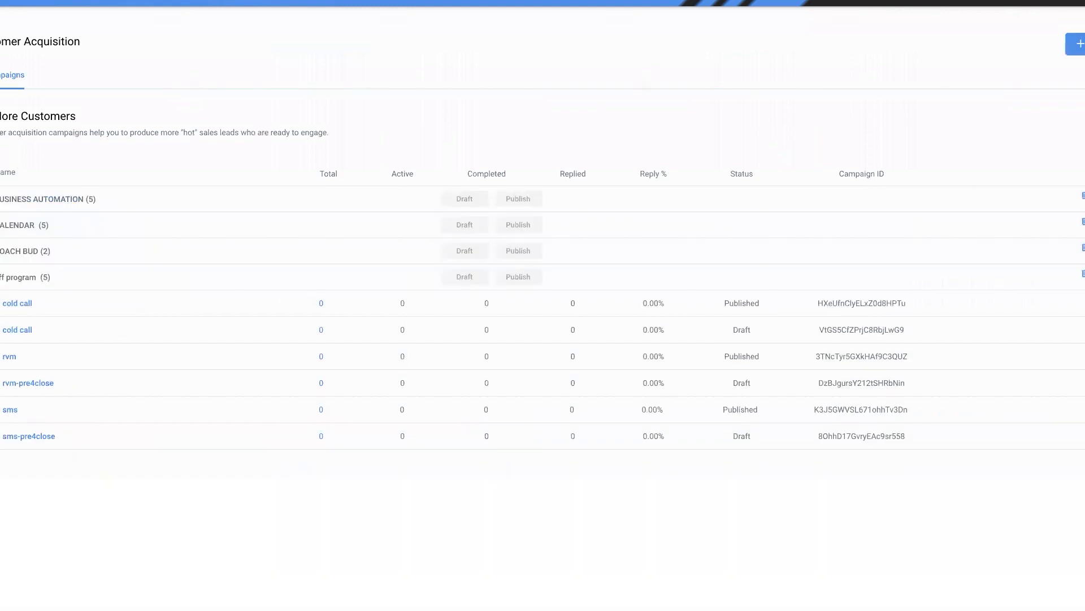
Create a new campaign named "cold call-pre 4 close" without assigning a folder.
{"action": "left_click", "coordinate": [1078, 44]}
{"action": "left_click", "coordinate": [524, 60]}
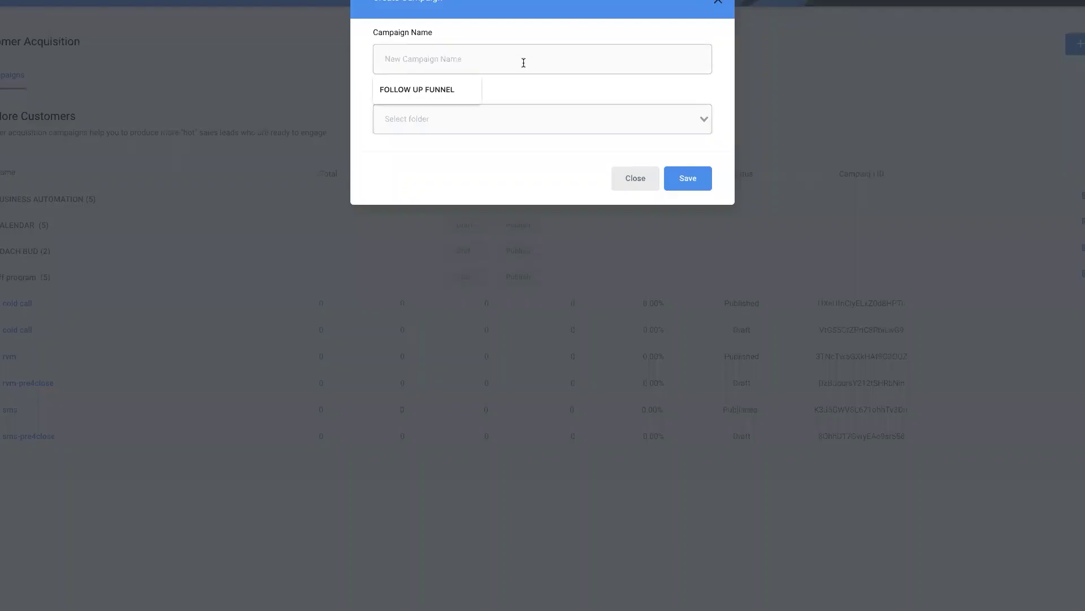
{"action": "type", "text": "cold cal"}
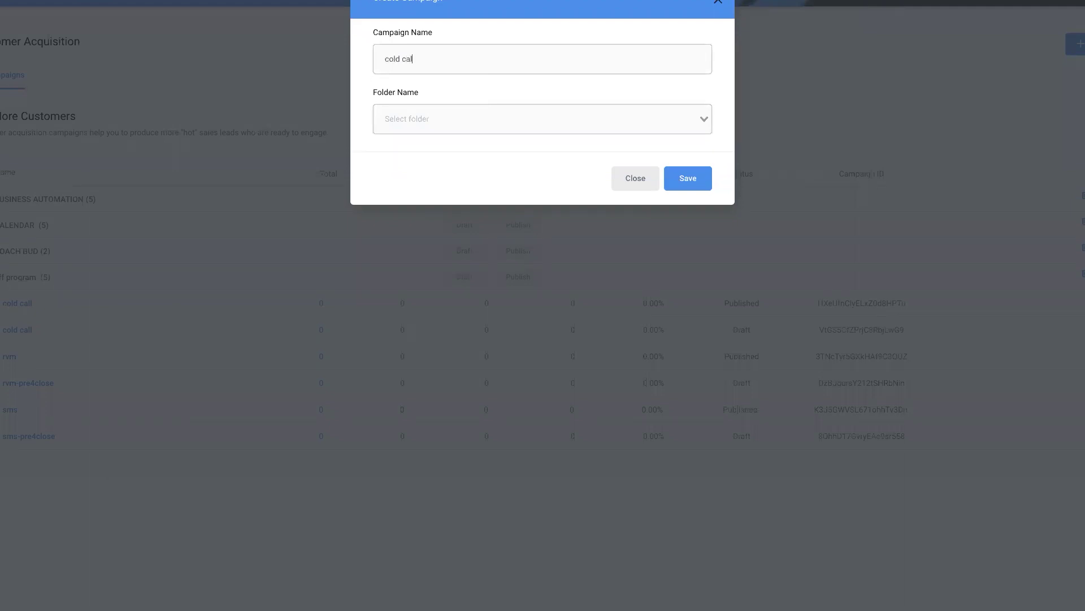
{"action": "type", "text": "l-pre 4 close"}
{"action": "left_click", "coordinate": [686, 178]}
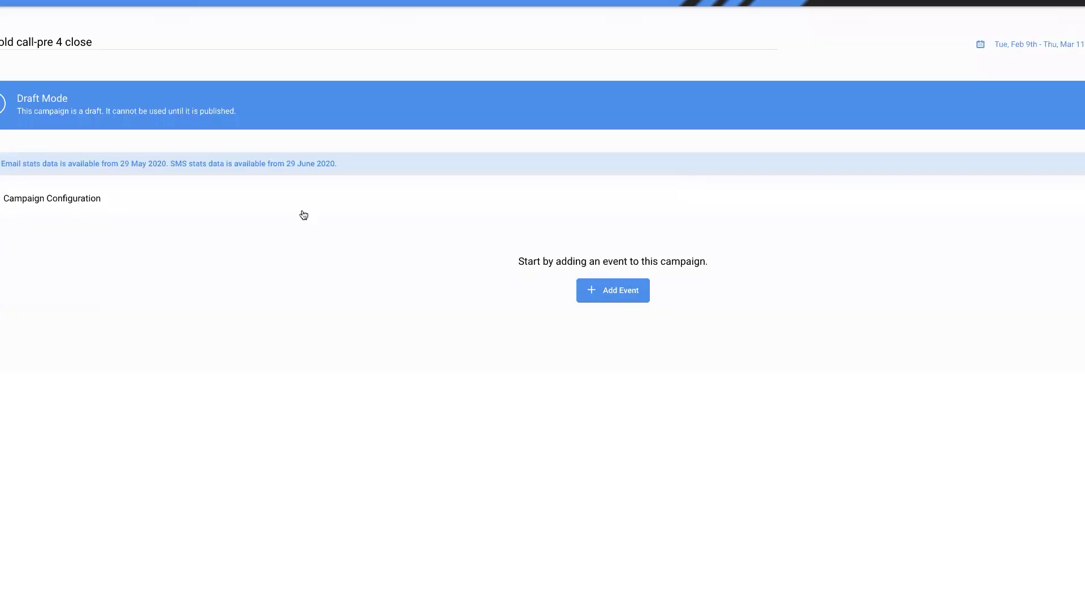
Look over the new campaign's configuration settings and add a Manual Call event to the campaign.
{"action": "left_click", "coordinate": [78, 200]}
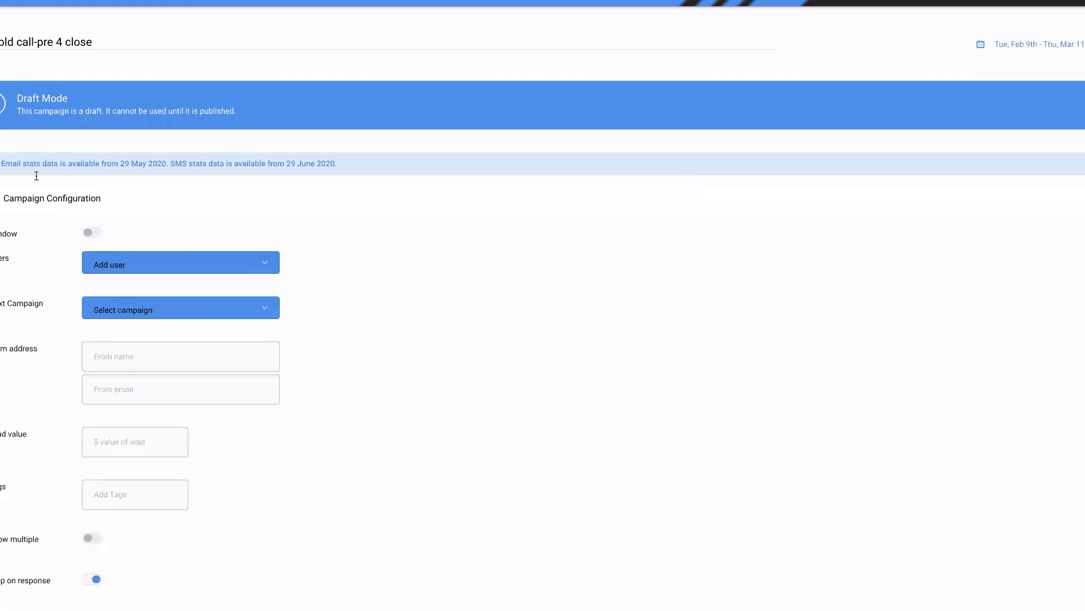
{"action": "left_click", "coordinate": [43, 201]}
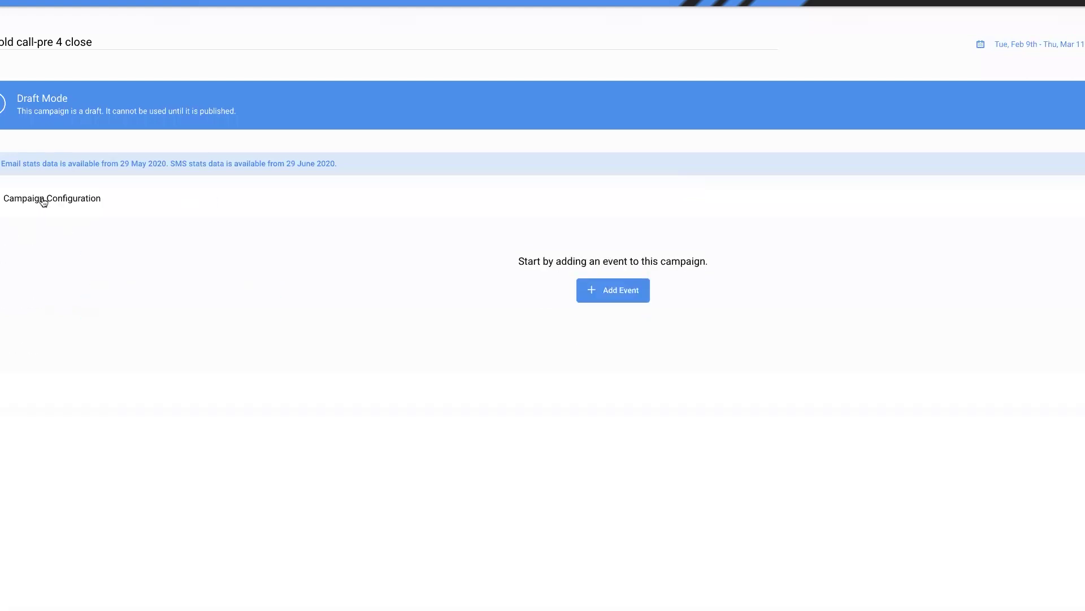
{"action": "left_click", "coordinate": [623, 292]}
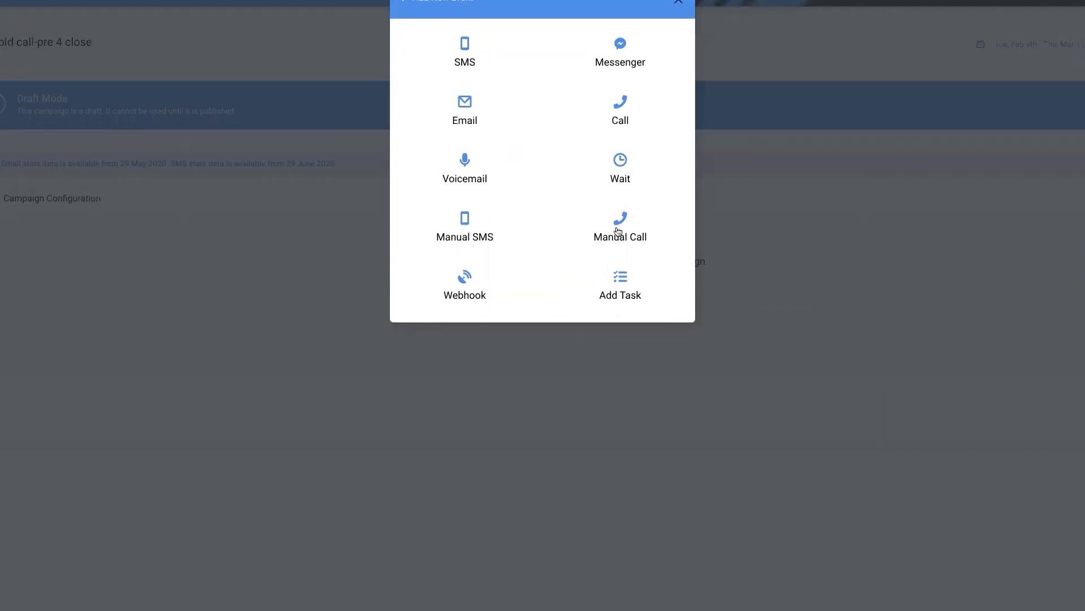
{"action": "left_click", "coordinate": [624, 241]}
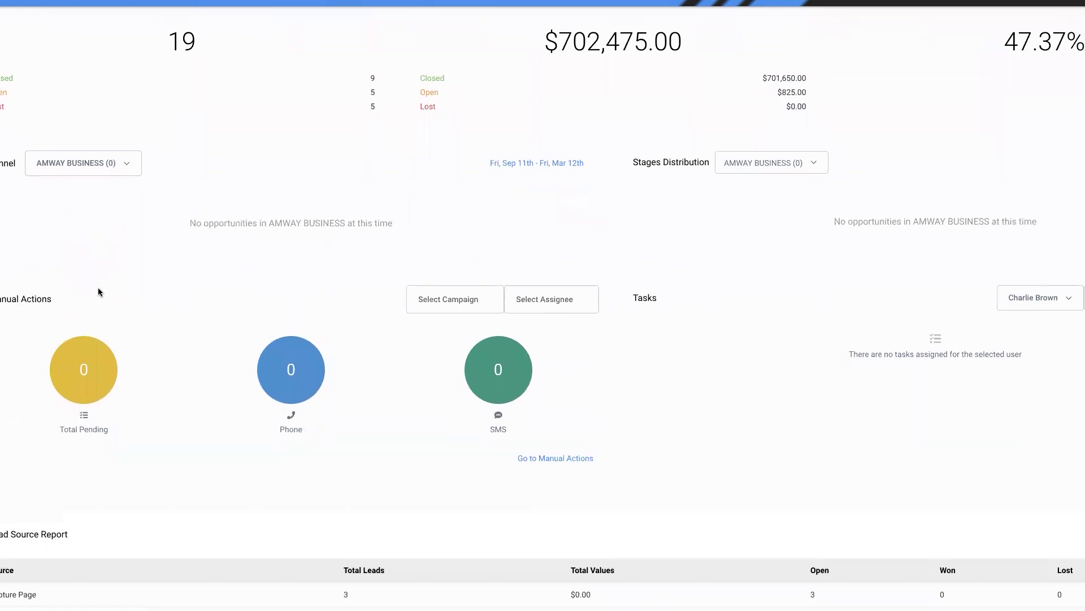
Review the pending manual actions for the cold call campaign and the contacts' bulk actions history.
{"action": "left_click", "coordinate": [568, 460]}
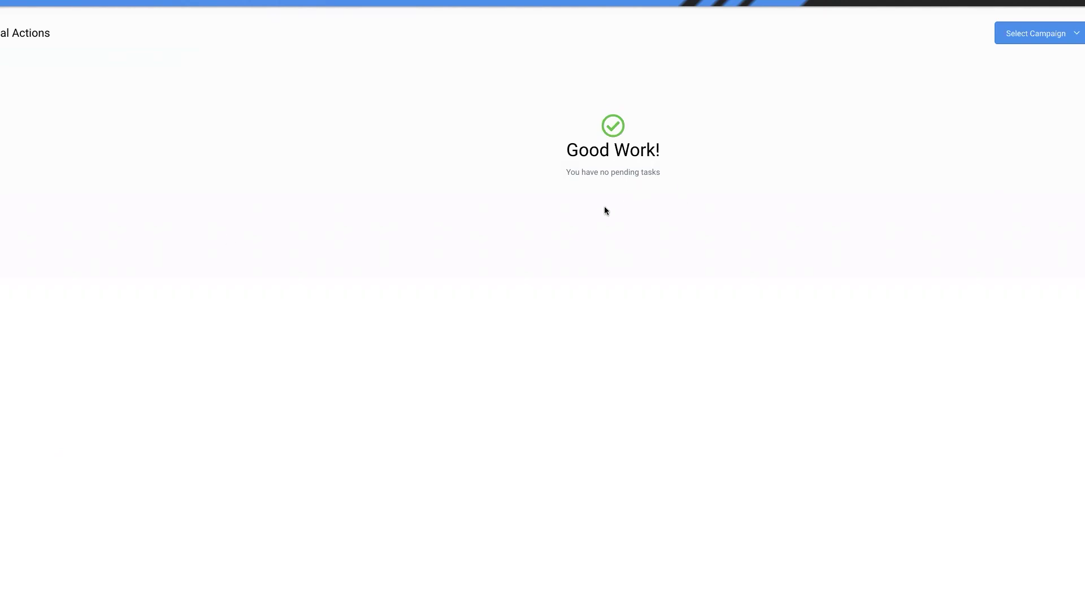
{"action": "left_click", "coordinate": [1067, 34]}
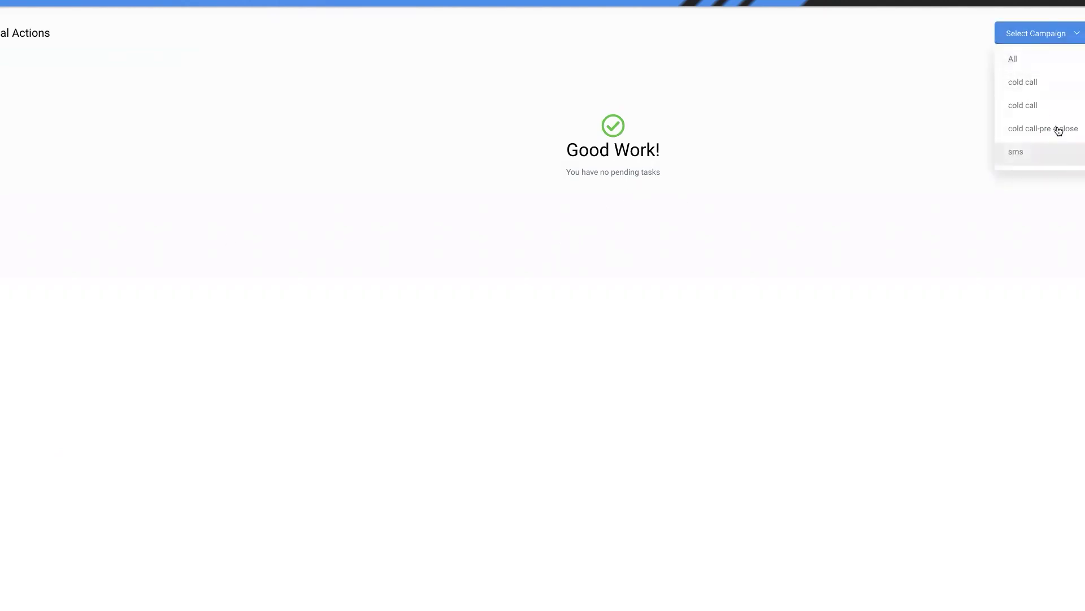
{"action": "left_click", "coordinate": [1034, 86]}
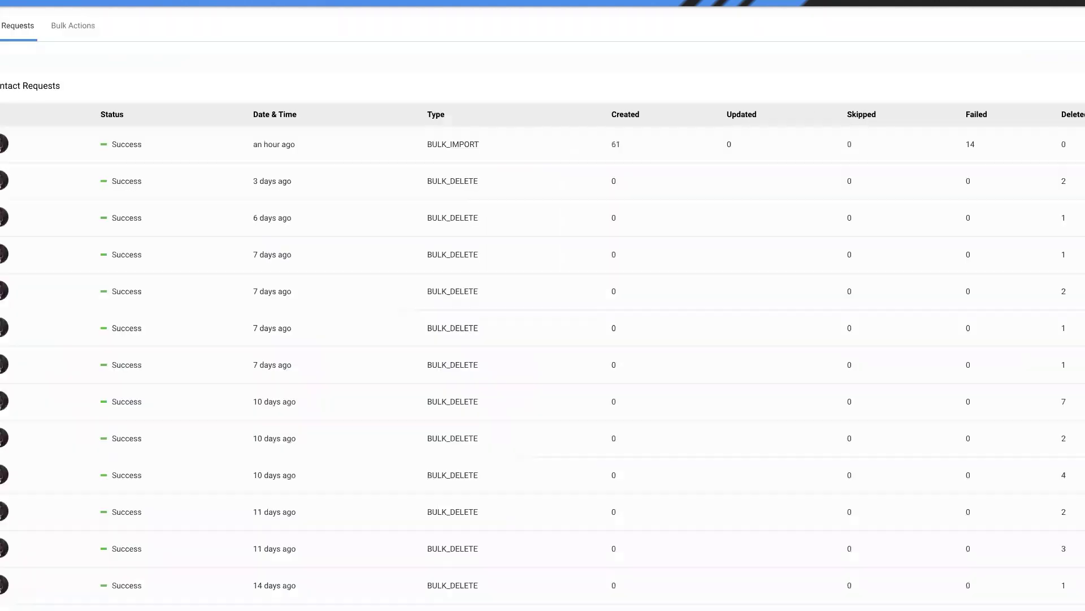
{"action": "left_click", "coordinate": [72, 32]}
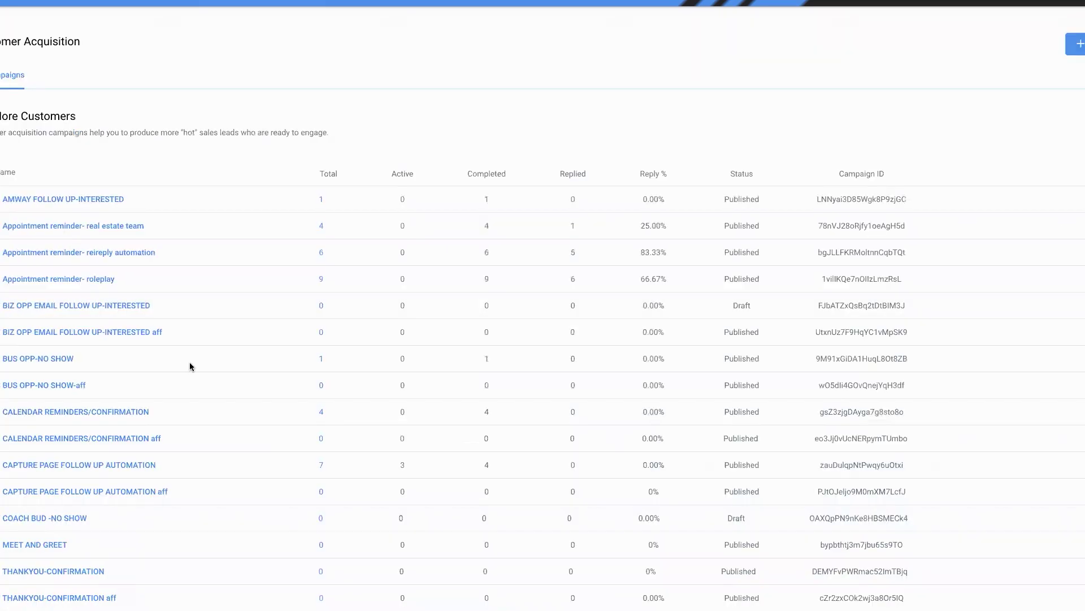
Create another campaign named "blitz-pre4close" without assigning a folder.
{"action": "left_click", "coordinate": [1077, 44]}
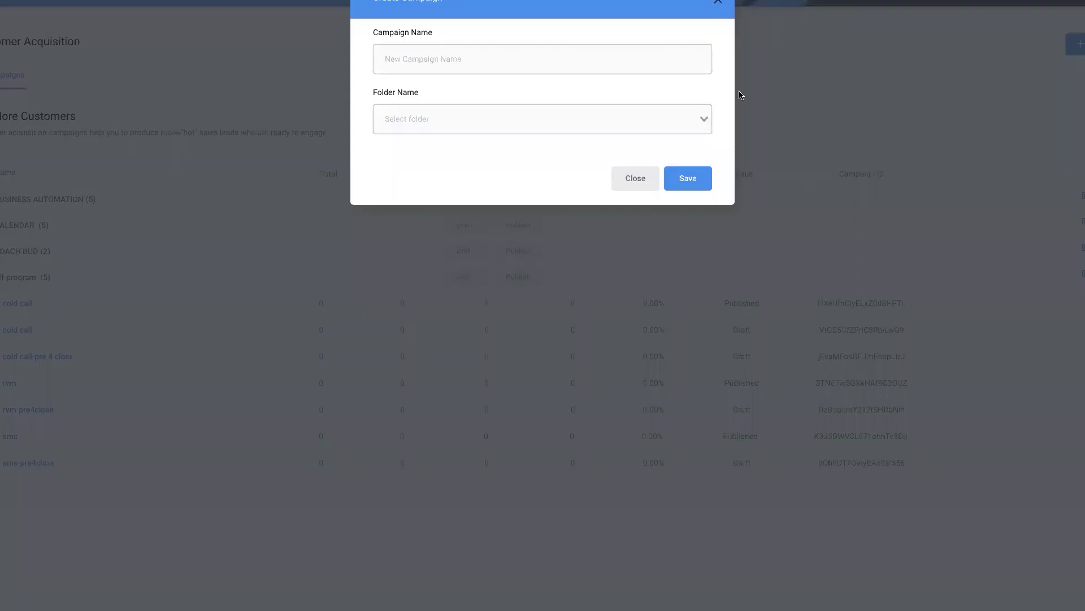
{"action": "left_click", "coordinate": [550, 65]}
{"action": "type", "text": "bl"}
{"action": "key", "text": "BackSpace"}
{"action": "key", "text": "BackSpace"}
{"action": "type", "text": "b"}
{"action": "type", "text": "litz-pr"}
{"action": "type", "text": "e"}
{"action": "type", "text": "4close"}
{"action": "left_click", "coordinate": [689, 180]}
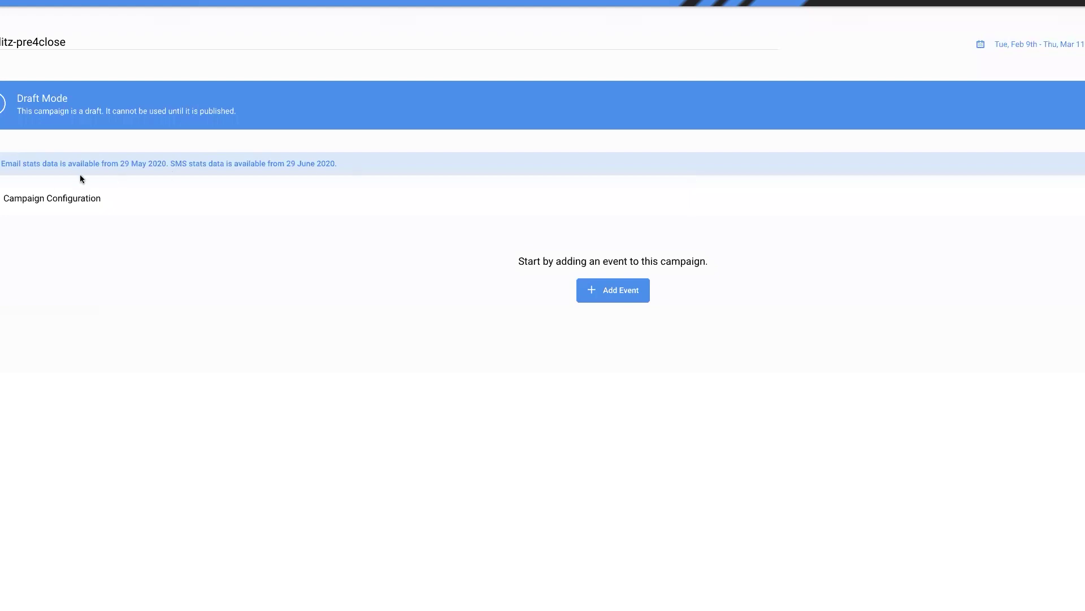
Look over the blitz campaign's configuration settings and add a Manual Call as its first event.
{"action": "left_click", "coordinate": [52, 198]}
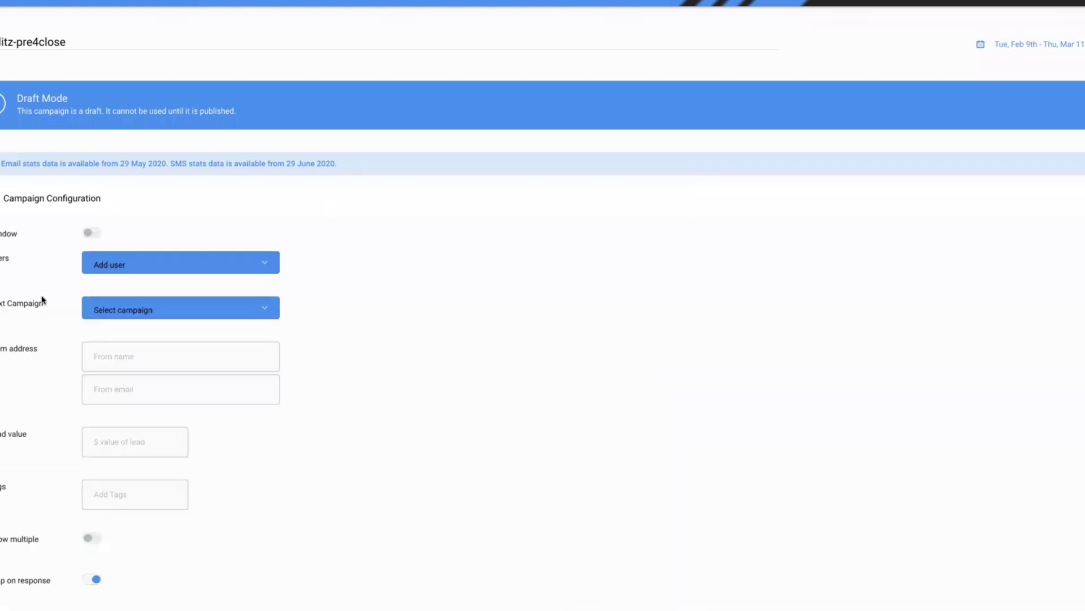
{"action": "scroll", "coordinate": [80, 170], "scroll_direction": "down", "scroll_amount": 1}
{"action": "left_click", "coordinate": [69, 170]}
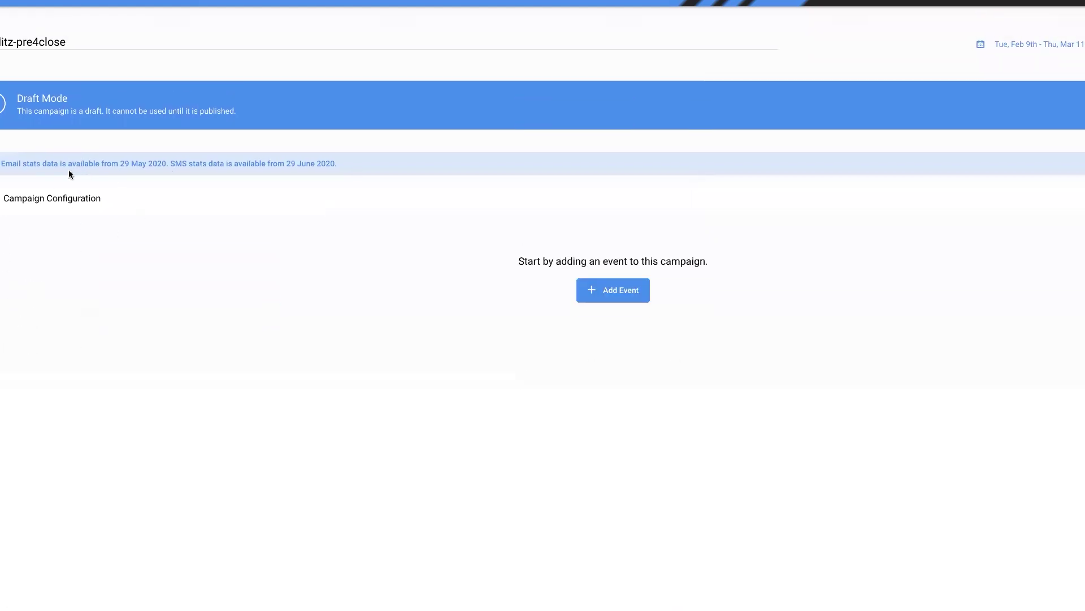
{"action": "left_click", "coordinate": [613, 291]}
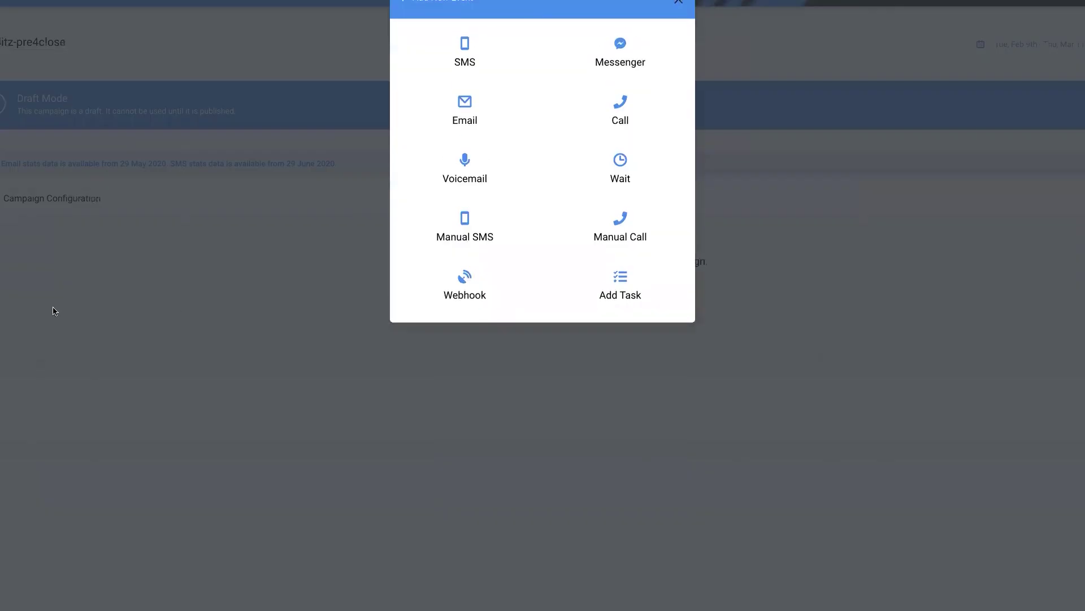
{"action": "left_click", "coordinate": [620, 238]}
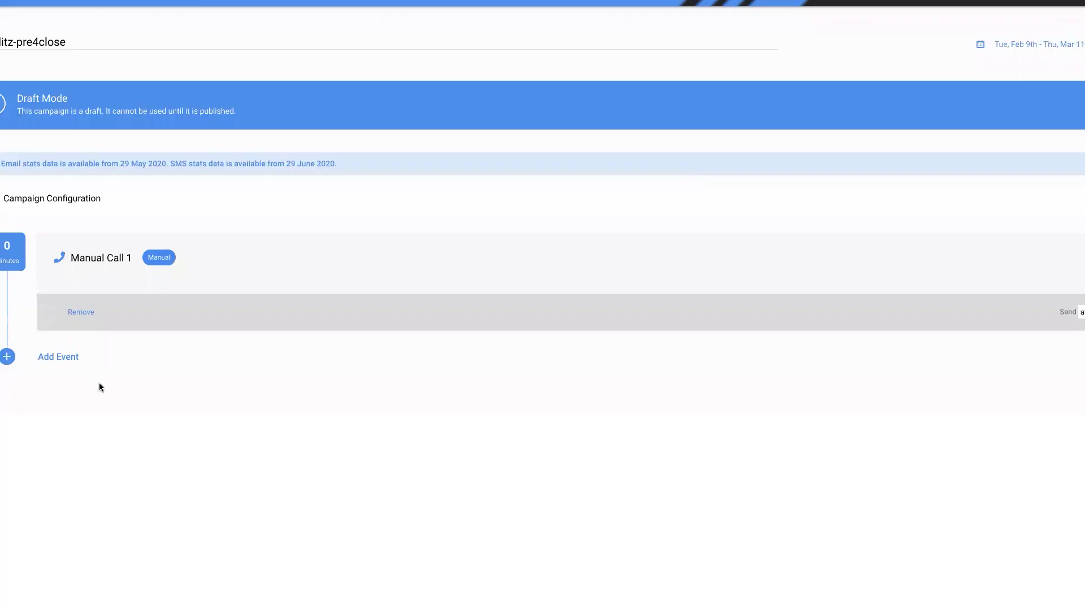
Add a task event after the manual call and title it "next step: send sms".
{"action": "left_click", "coordinate": [47, 357]}
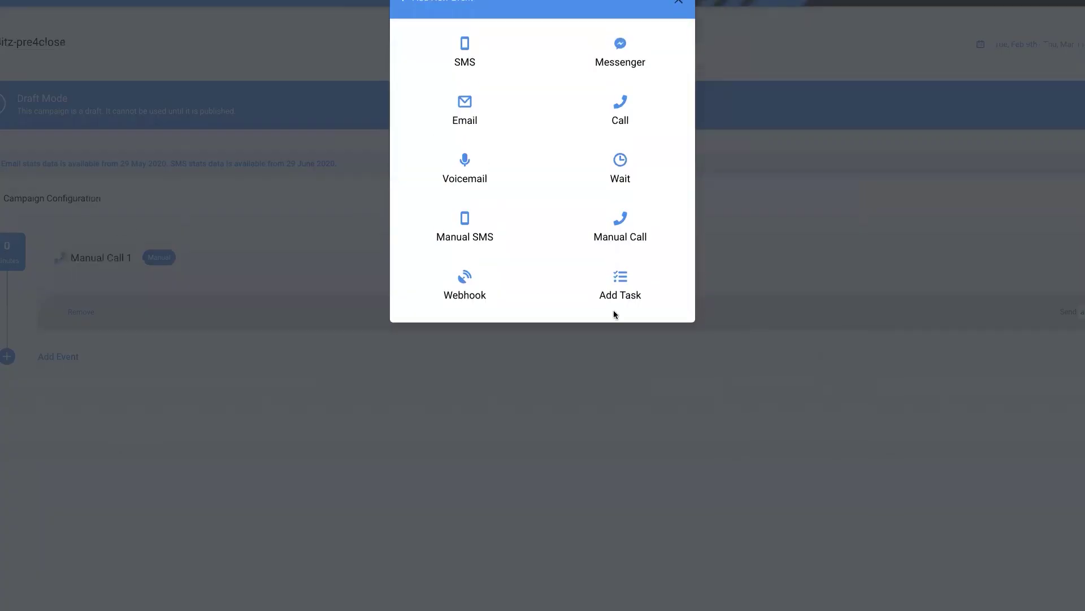
{"action": "left_click", "coordinate": [619, 295]}
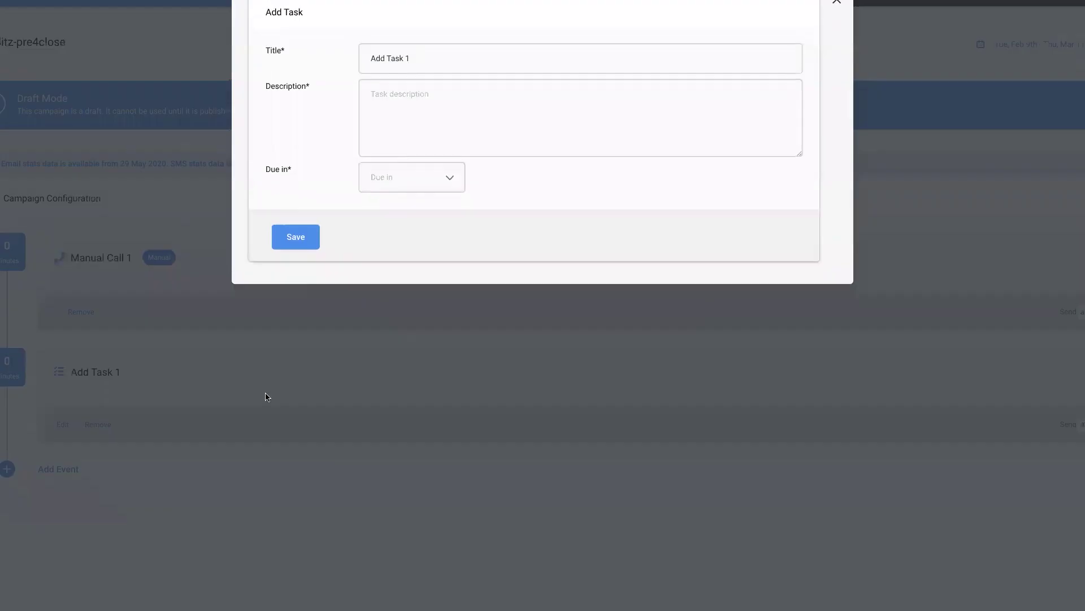
{"action": "triple_click", "coordinate": [427, 55]}
{"action": "type", "text": "next step: send sms campa"}
{"action": "key", "text": "BackSpace"}
{"action": "key", "text": "BackSpace"}
{"action": "key", "text": "BackSpace"}
Set the send sms task to be due in 2 days and try to save it.
{"action": "left_click", "coordinate": [447, 178]}
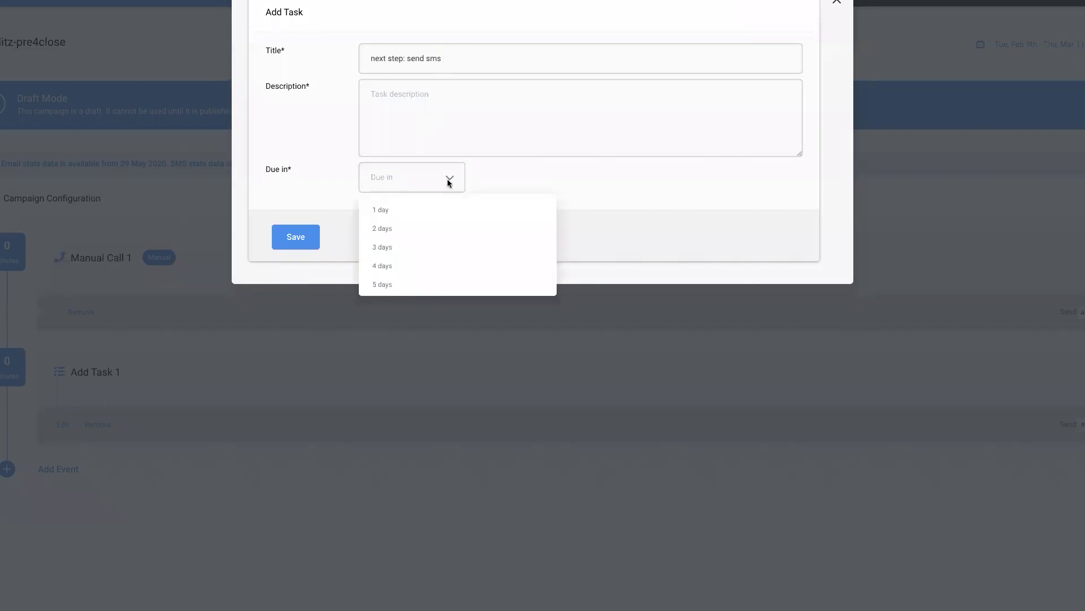
{"action": "left_click", "coordinate": [453, 211]}
{"action": "left_click", "coordinate": [310, 241]}
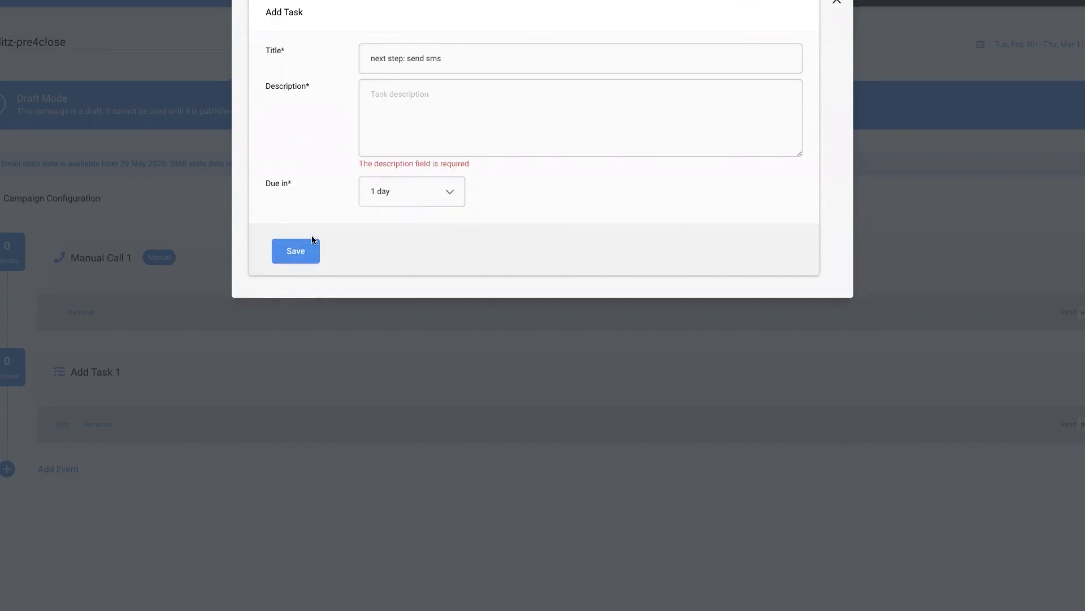
{"action": "left_click", "coordinate": [449, 195]}
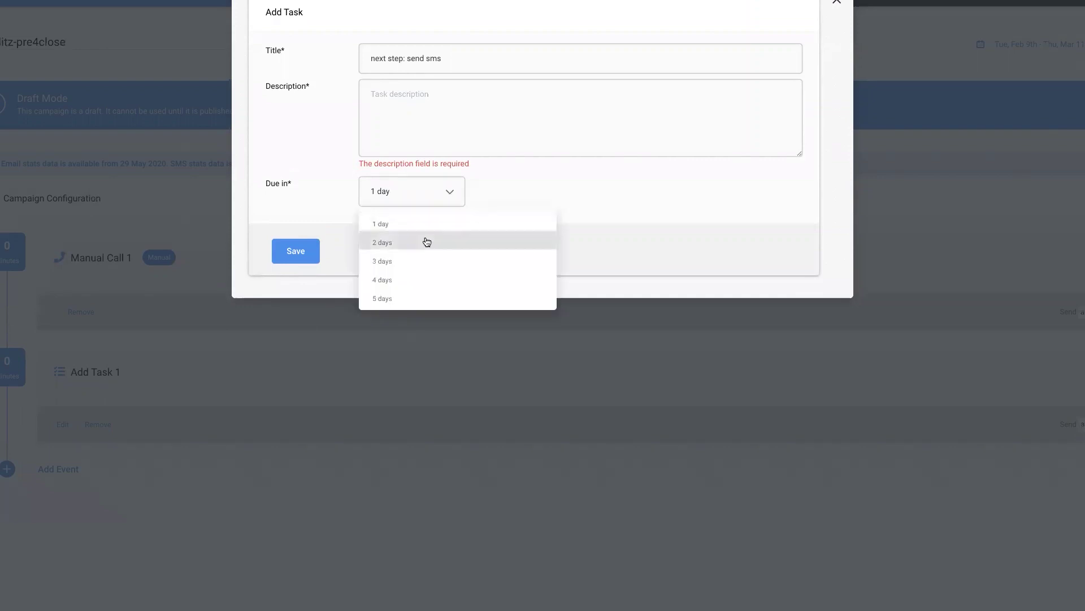
{"action": "left_click", "coordinate": [427, 242]}
{"action": "left_click", "coordinate": [309, 253]}
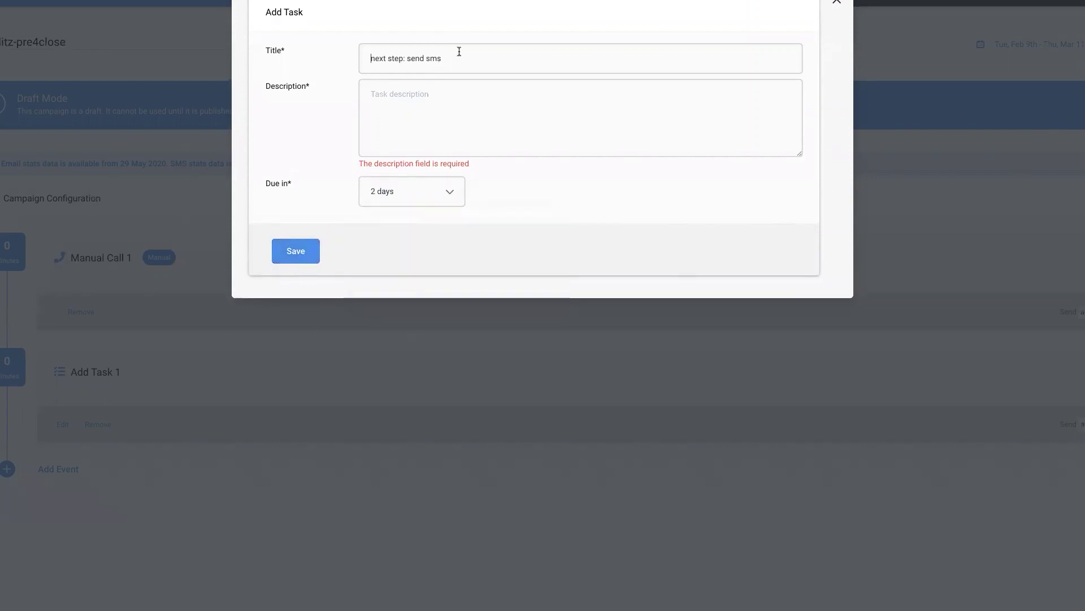
Copy the title "next step: send sms" into the task's description and save the task.
{"action": "key", "text": "ctrl+shift+Right"}
{"action": "key", "text": "ctrl+shift+Right"}
{"action": "key", "text": "ctrl+shift+Right"}
{"action": "key", "text": "ctrl+shift+Right"}
{"action": "key", "text": "ctrl+c"}
{"action": "left_click", "coordinate": [445, 112]}
{"action": "key", "text": "ctrl+v"}
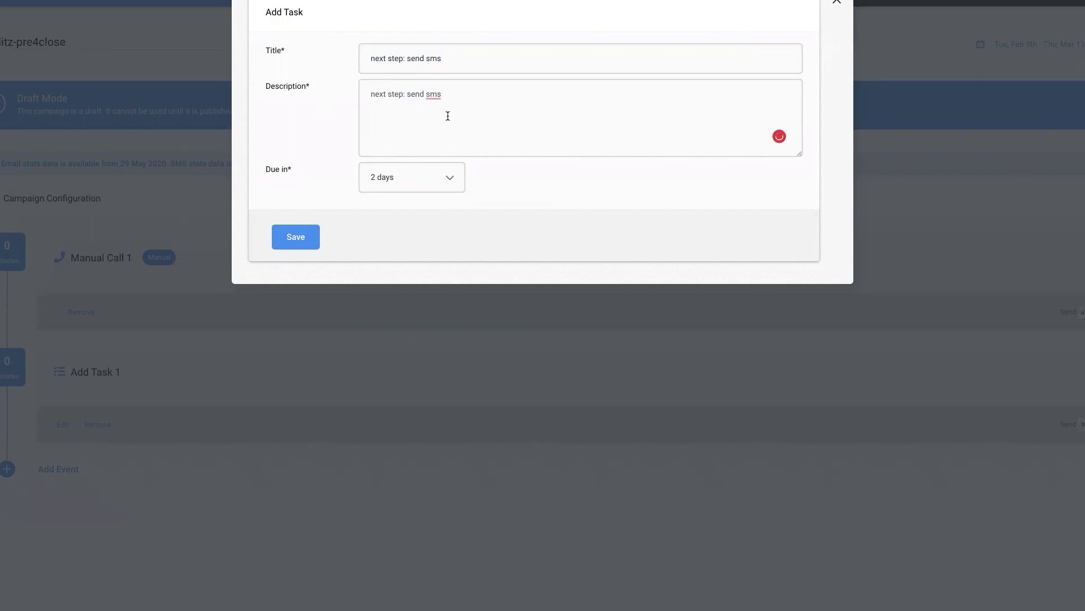
{"action": "left_click", "coordinate": [296, 237]}
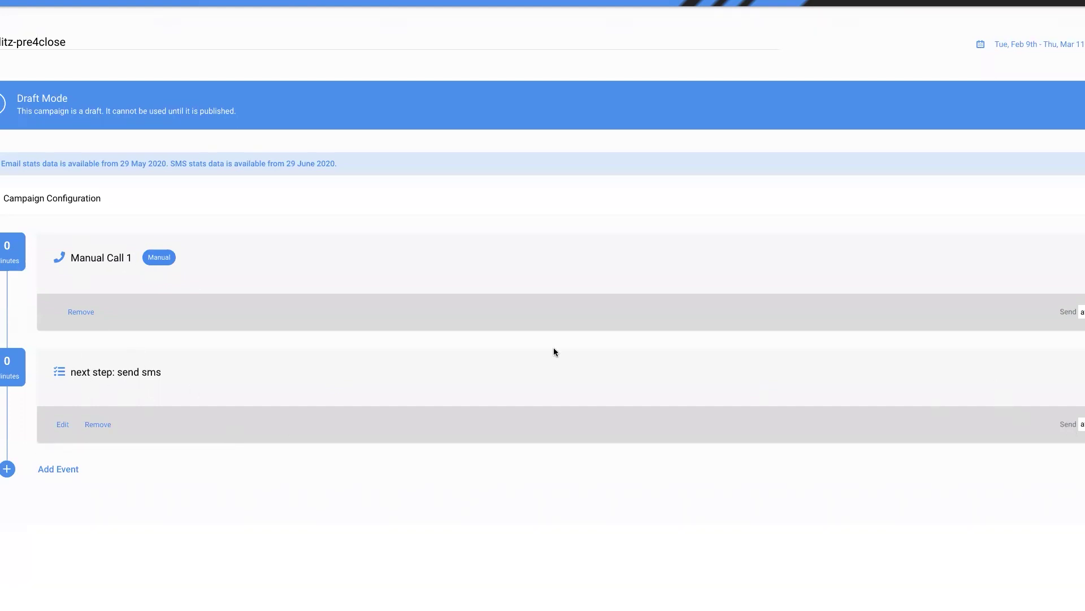
Set the send sms task's wait time in the campaign sequence to 3 days.
{"action": "key", "text": "BackSpace"}
{"action": "type", "text": "3"}
{"action": "left_click", "coordinate": [1084, 447]}
Add a second task event following the send sms task and title it "rvm".
{"action": "left_click", "coordinate": [61, 469]}
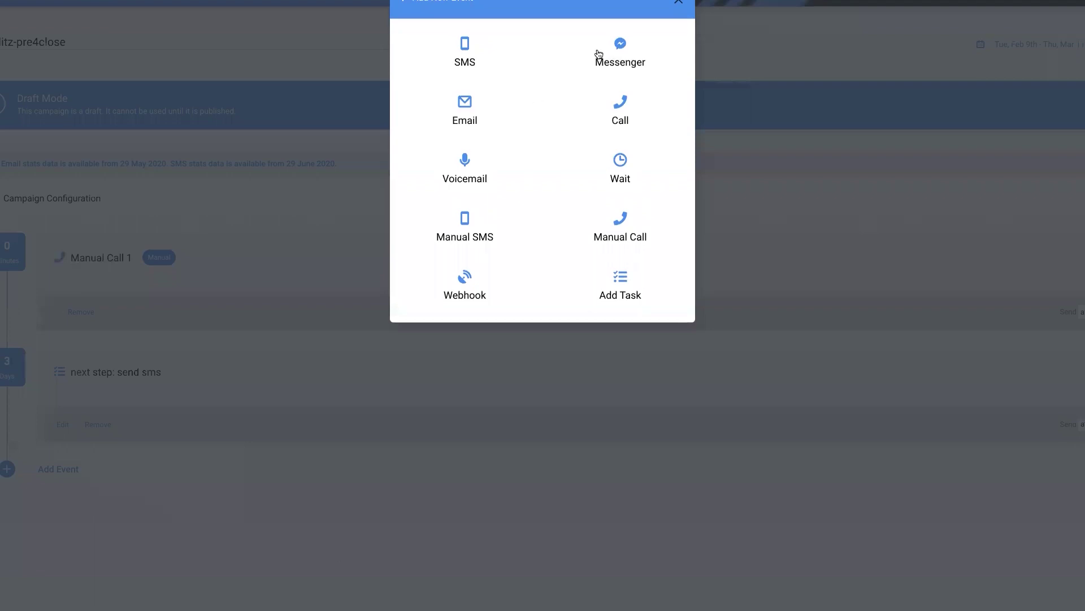
{"action": "left_click", "coordinate": [615, 288]}
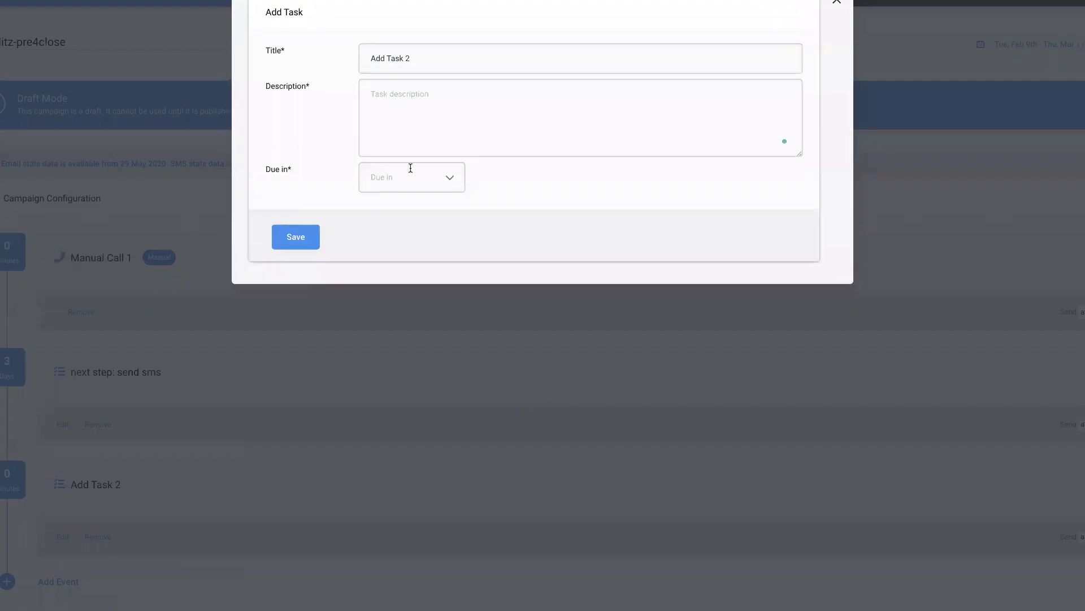
{"action": "left_click", "coordinate": [443, 56]}
{"action": "key", "text": "ctrl+a"}
{"action": "type", "text": "rvm"}
Enter the rvm task description and accept the grammar correction so it reads "The next step in the process send rvm".
{"action": "type", "text": "next step"}
{"action": "type", "text": " in the proc"}
{"action": "type", "text": "ess send "}
{"action": "type", "text": "rvm"}
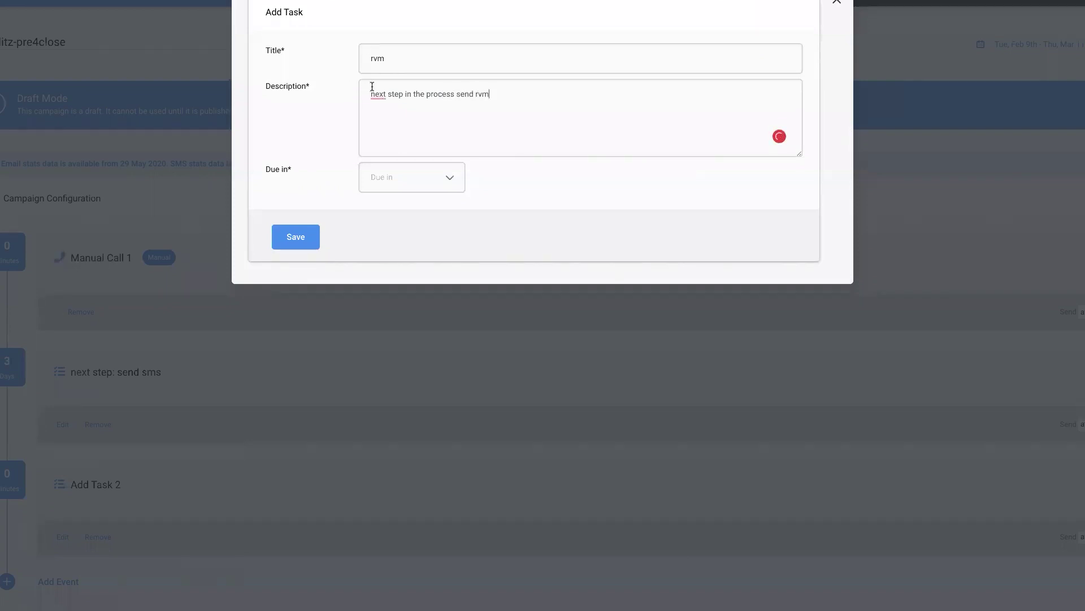
{"action": "mouse_move", "coordinate": [376, 94]}
{"action": "left_click", "coordinate": [380, 121]}
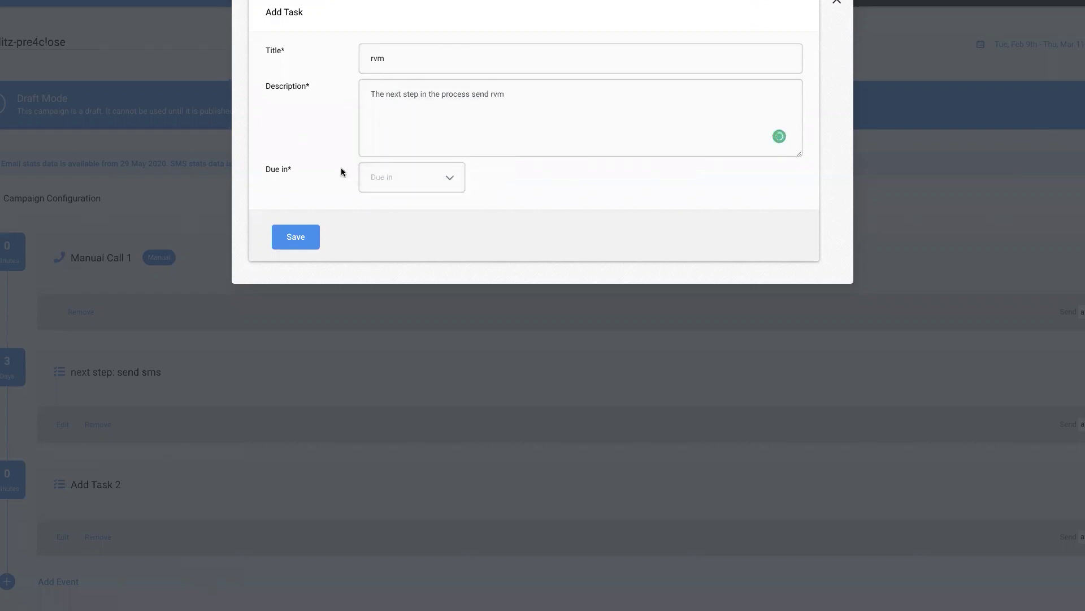
Set the rvm task to be due in 3 days and save the task.
{"action": "left_click", "coordinate": [405, 177]}
{"action": "left_click", "coordinate": [432, 248]}
{"action": "left_click", "coordinate": [306, 238]}
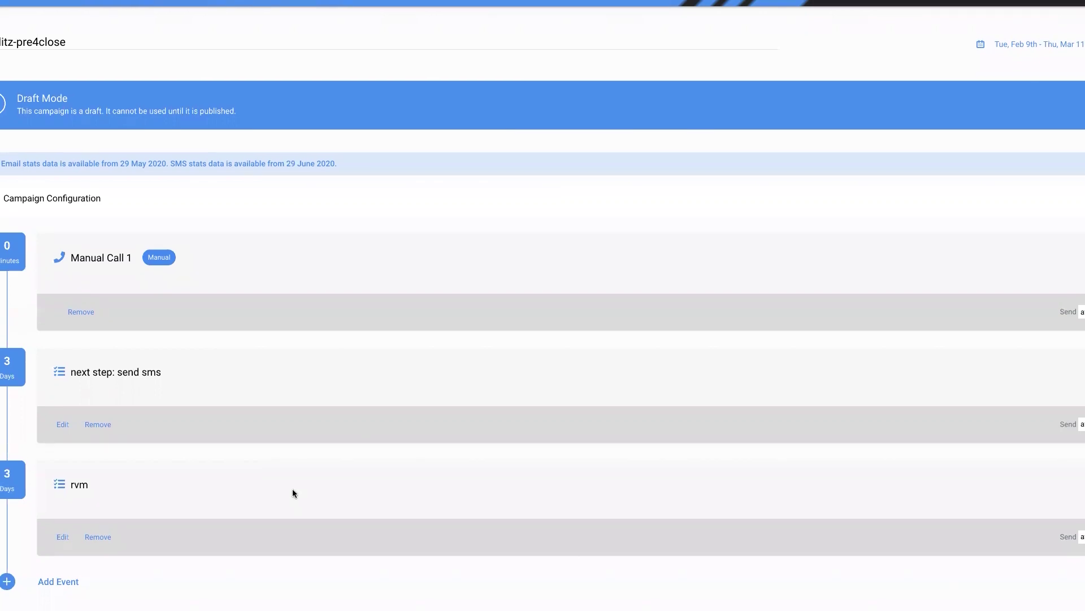
Add a third task event after the rvm task and title it "coldcall".
{"action": "left_click", "coordinate": [50, 581]}
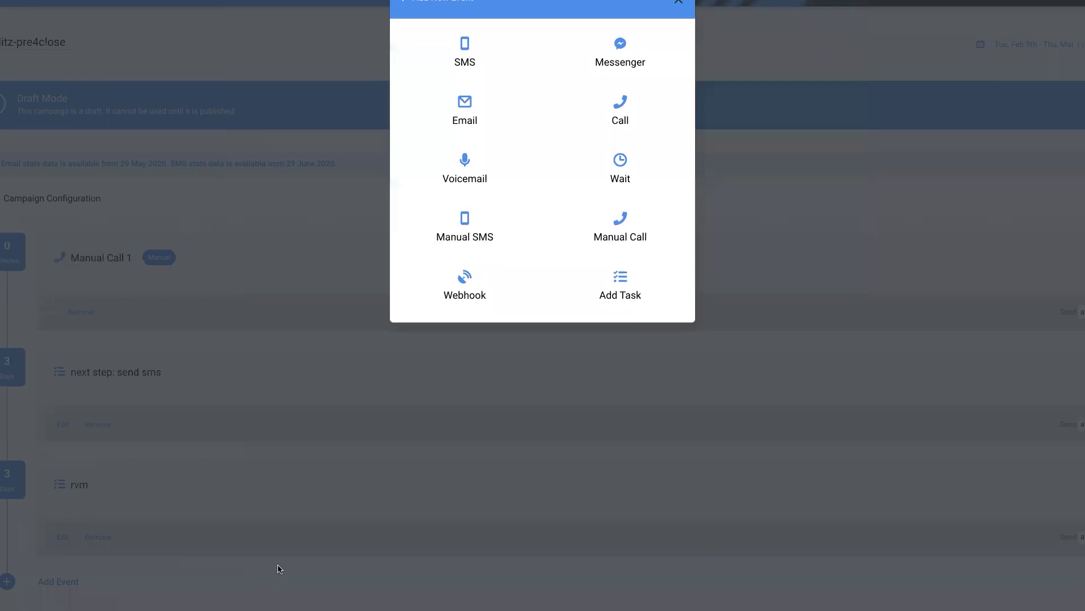
{"action": "left_click", "coordinate": [622, 283]}
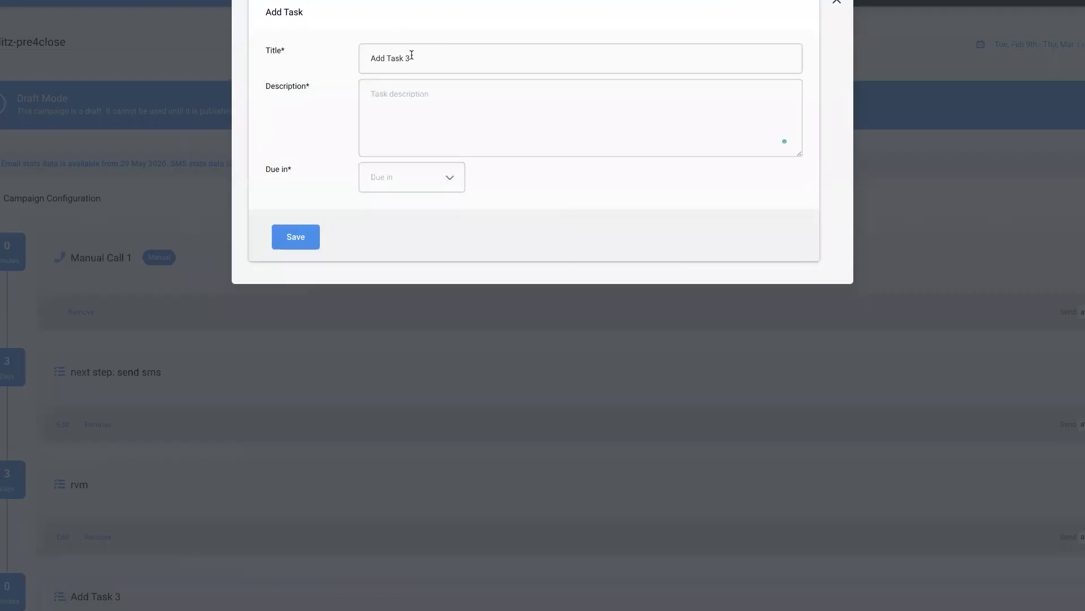
{"action": "triple_click", "coordinate": [442, 62]}
{"action": "type", "text": "coldcall"}
Enter "The next step in the process send cold call" as the coldcall task's description.
{"action": "type", "text": "The next"}
{"action": "type", "text": " step in the pr"}
{"action": "type", "text": "cess"}
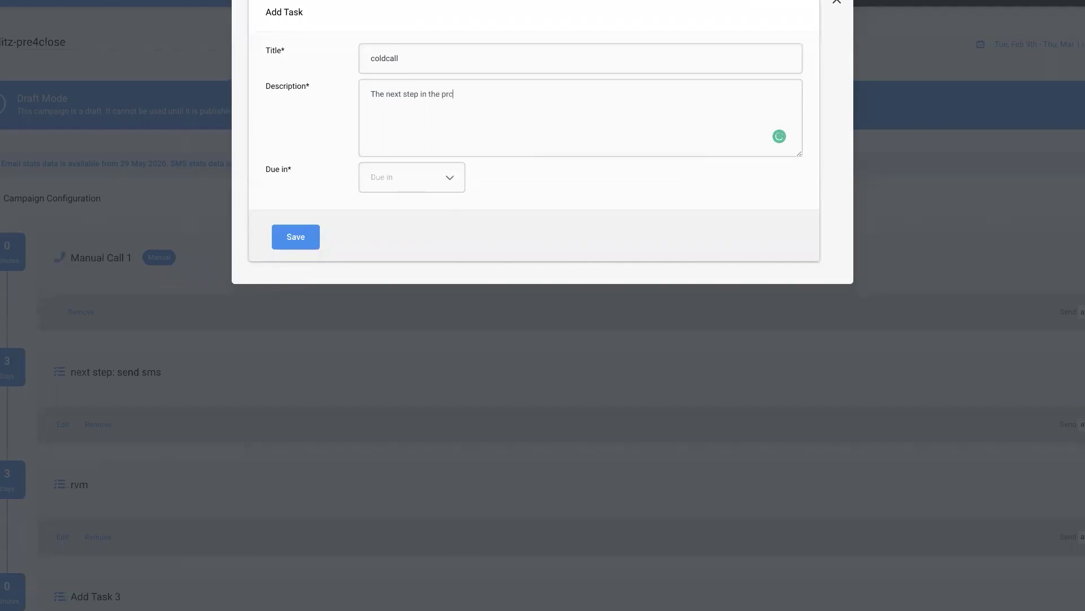
{"action": "key", "text": "BackSpace"}
{"action": "key", "text": "BackSpace"}
{"action": "key", "text": "BackSpace"}
{"action": "type", "text": "oc"}
{"action": "key", "text": "BackSpace"}
{"action": "key", "text": "BackSpace"}
{"action": "type", "text": "ocess send cold cal"}
Make the coldcall task due in 3 days and accept the grammar correction changing "cold call" to "a cold call" in its description.
{"action": "left_click", "coordinate": [441, 177]}
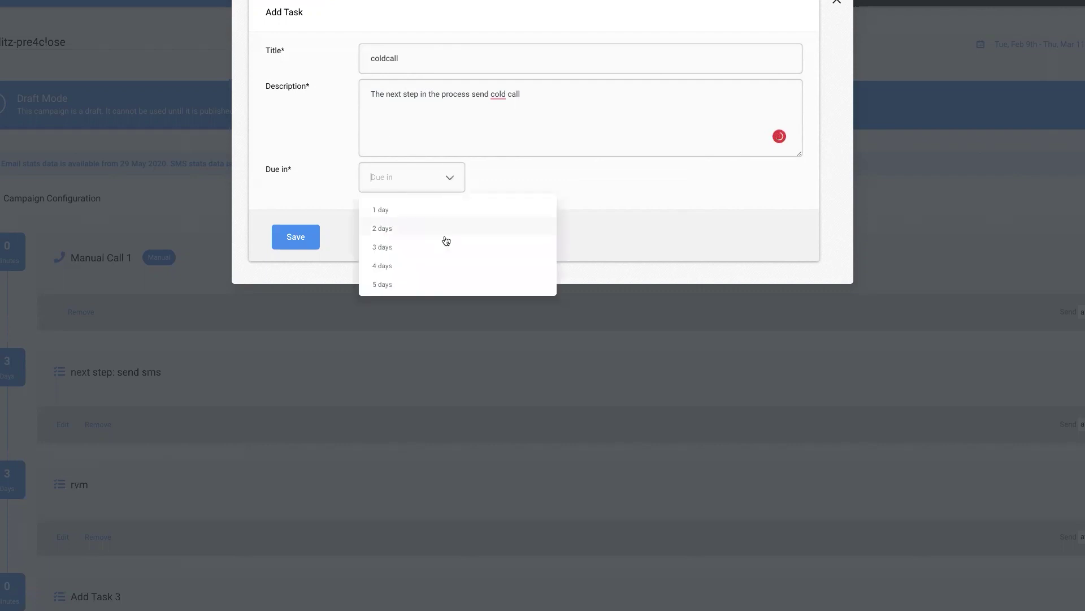
{"action": "left_click", "coordinate": [453, 241]}
{"action": "mouse_move", "coordinate": [498, 95]}
{"action": "left_click", "coordinate": [528, 125]}
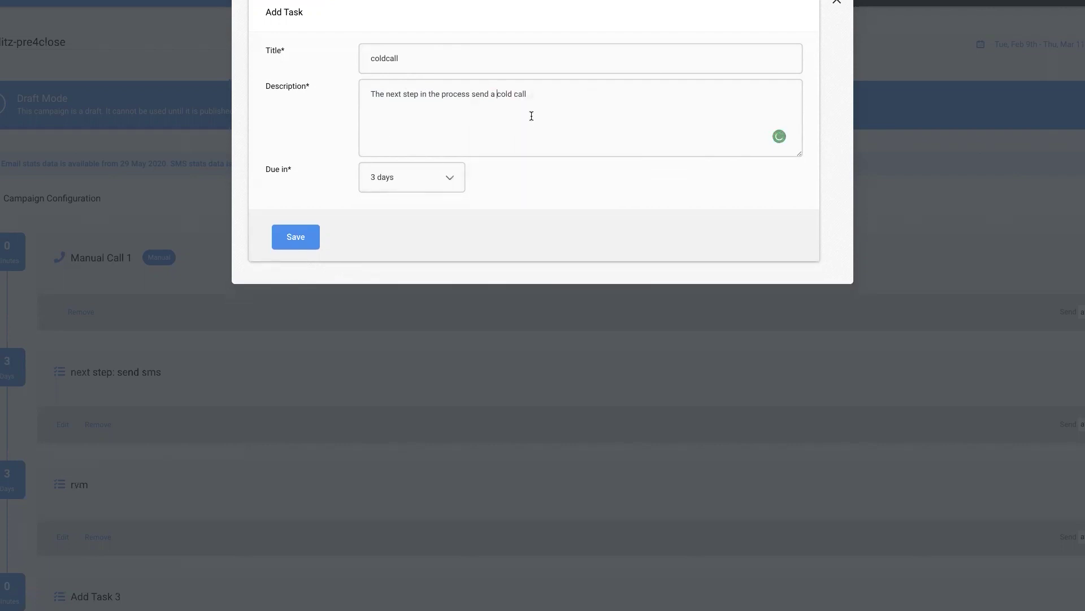
Save the coldcall task and add a fourth task event after it, titled "send text message".
{"action": "left_click", "coordinate": [298, 240]}
{"action": "scroll", "coordinate": [449, 470], "scroll_direction": "down", "scroll_amount": 1}
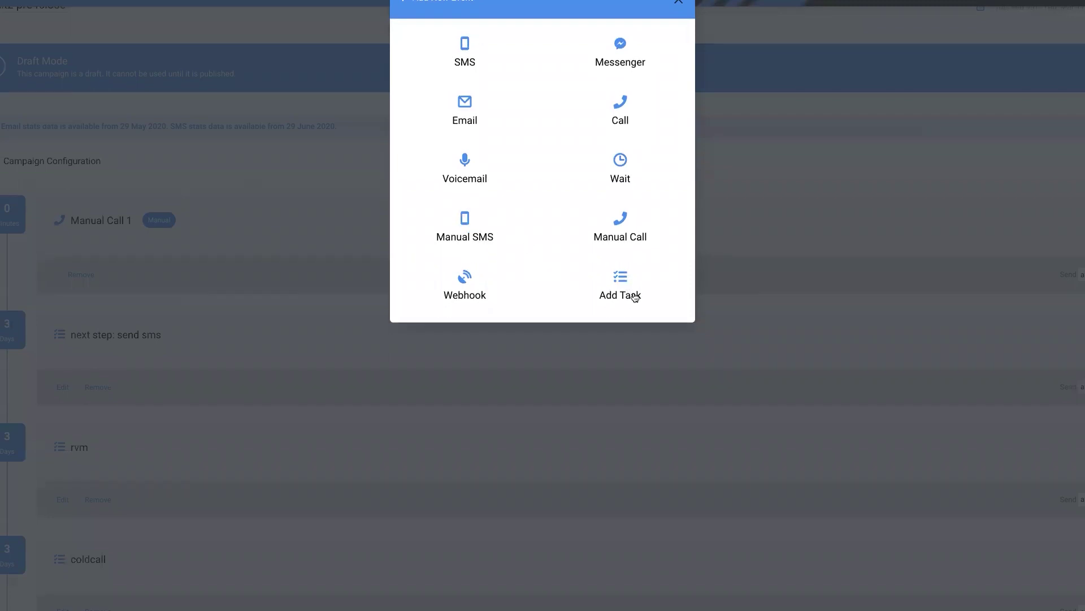
{"action": "left_click", "coordinate": [624, 286]}
{"action": "triple_click", "coordinate": [428, 56]}
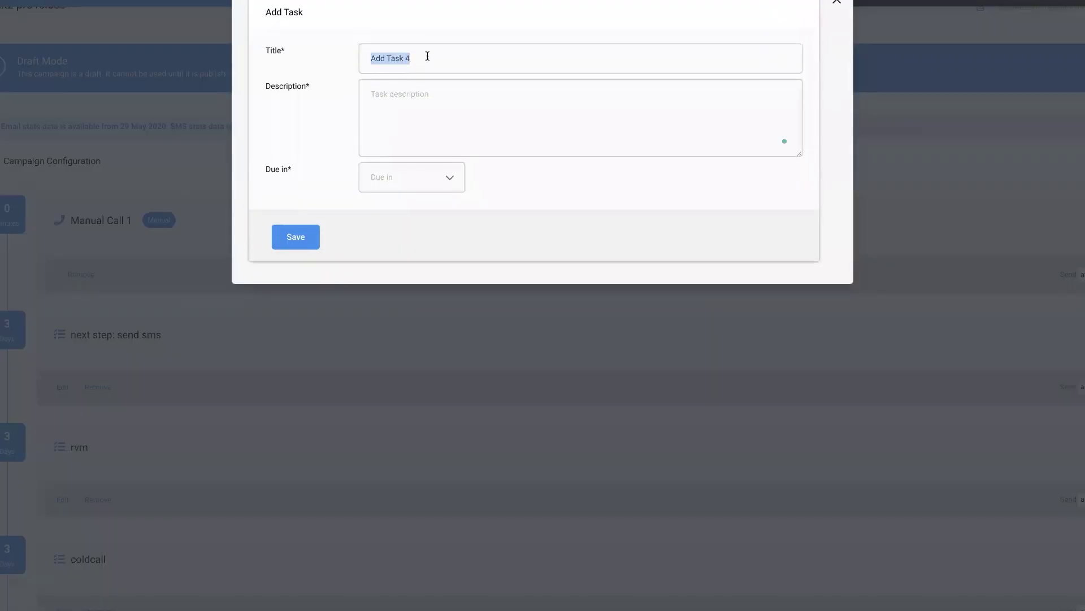
{"action": "type", "text": "send text message"}
Make the send text message task due in 1 day and try to save it.
{"action": "left_click", "coordinate": [666, 133]}
{"action": "left_click", "coordinate": [436, 184]}
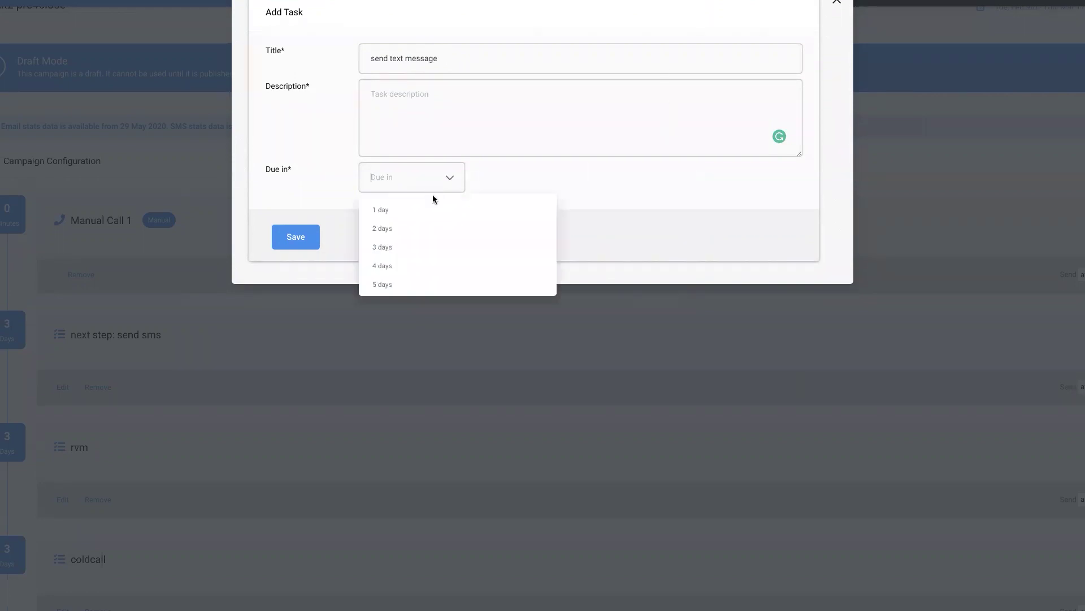
{"action": "left_click", "coordinate": [429, 207]}
{"action": "left_click", "coordinate": [311, 247]}
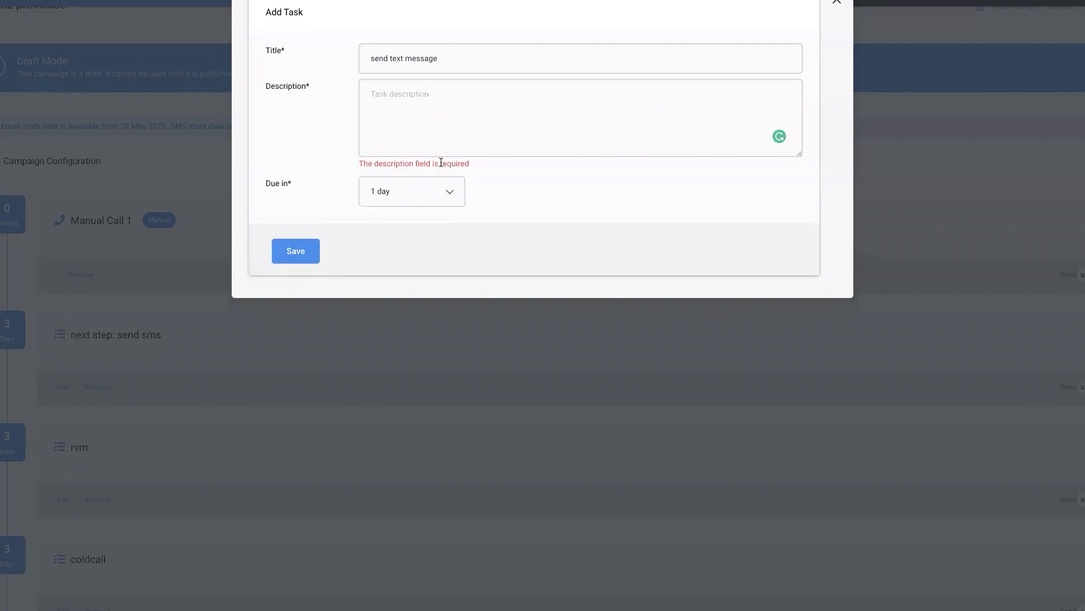
Copy the title "send text message" into the task's description and save the task.
{"action": "triple_click", "coordinate": [489, 62]}
{"action": "key", "text": "ctrl+c"}
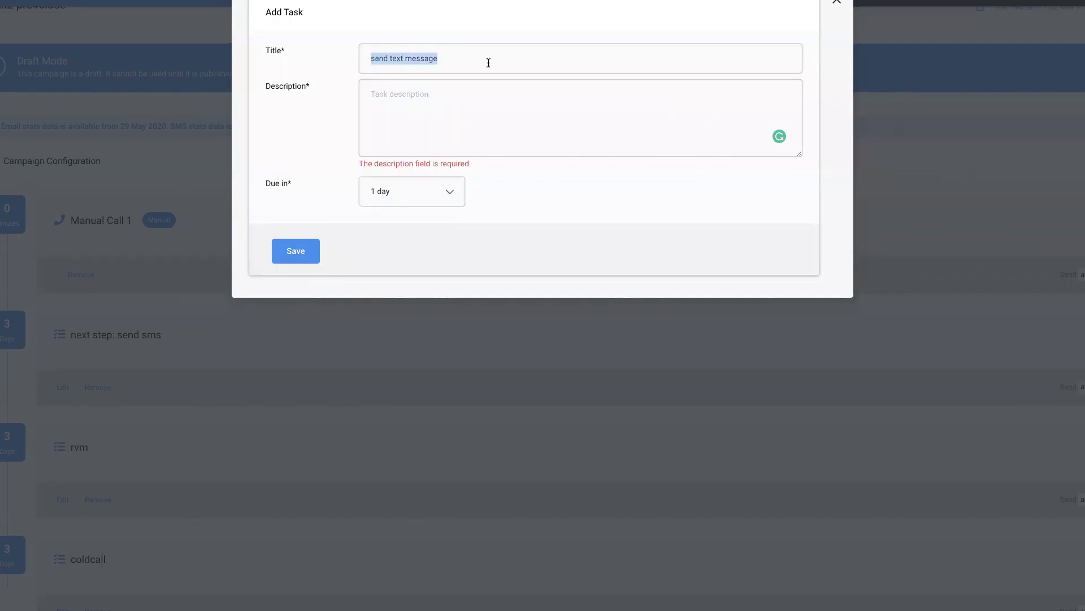
{"action": "left_click", "coordinate": [476, 100]}
{"action": "key", "text": "ctrl+v"}
{"action": "left_click", "coordinate": [311, 237]}
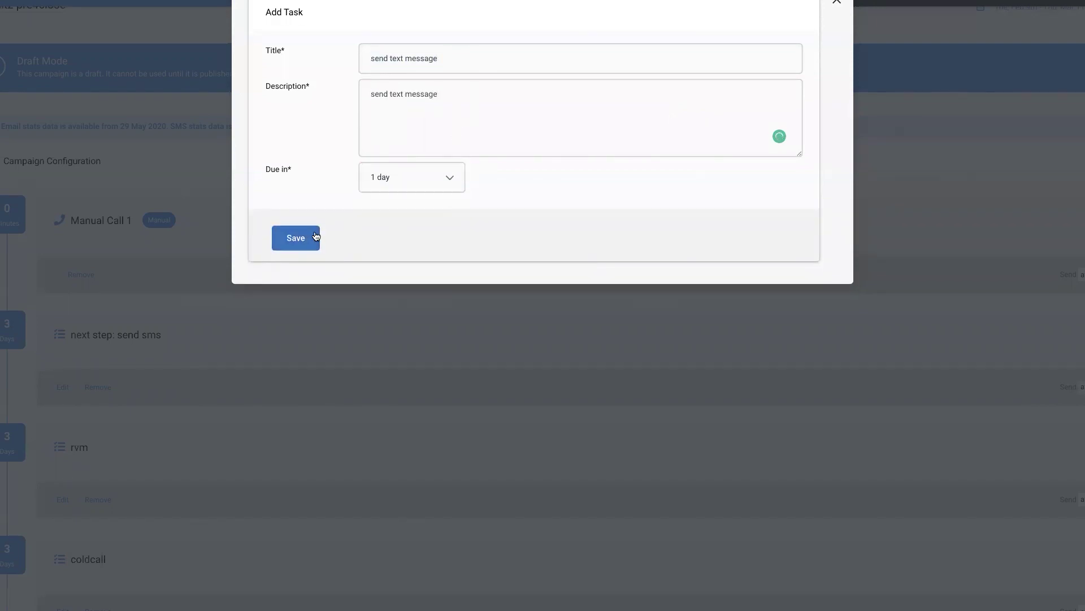
{"action": "scroll", "coordinate": [415, 388], "scroll_direction": "down", "scroll_amount": 2}
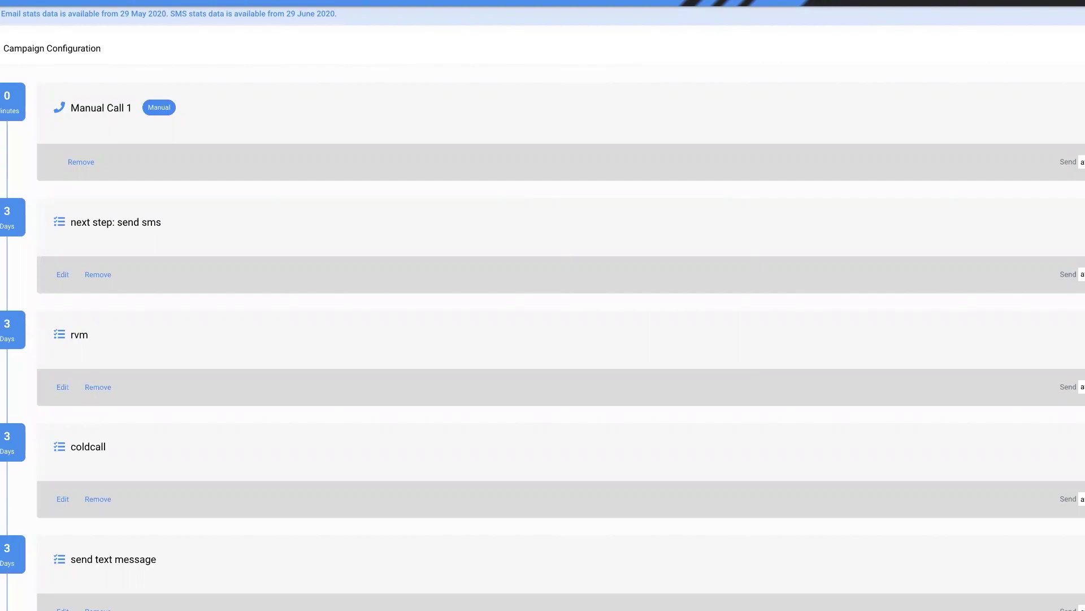
{"action": "scroll", "coordinate": [350, 520], "scroll_direction": "up", "scroll_amount": 3}
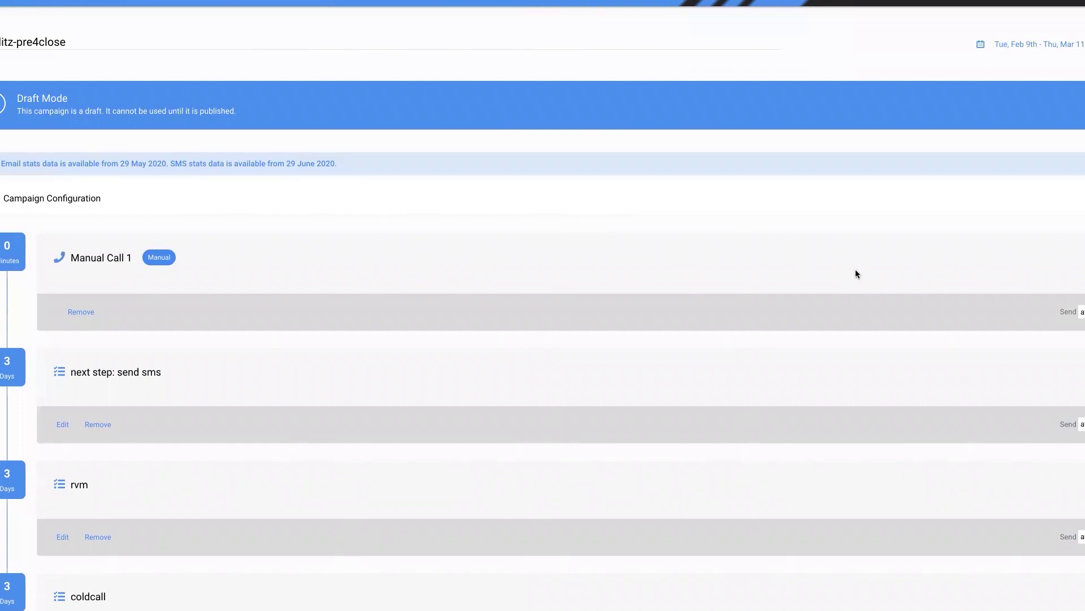
{"action": "scroll", "coordinate": [294, 339], "scroll_direction": "down", "scroll_amount": 3}
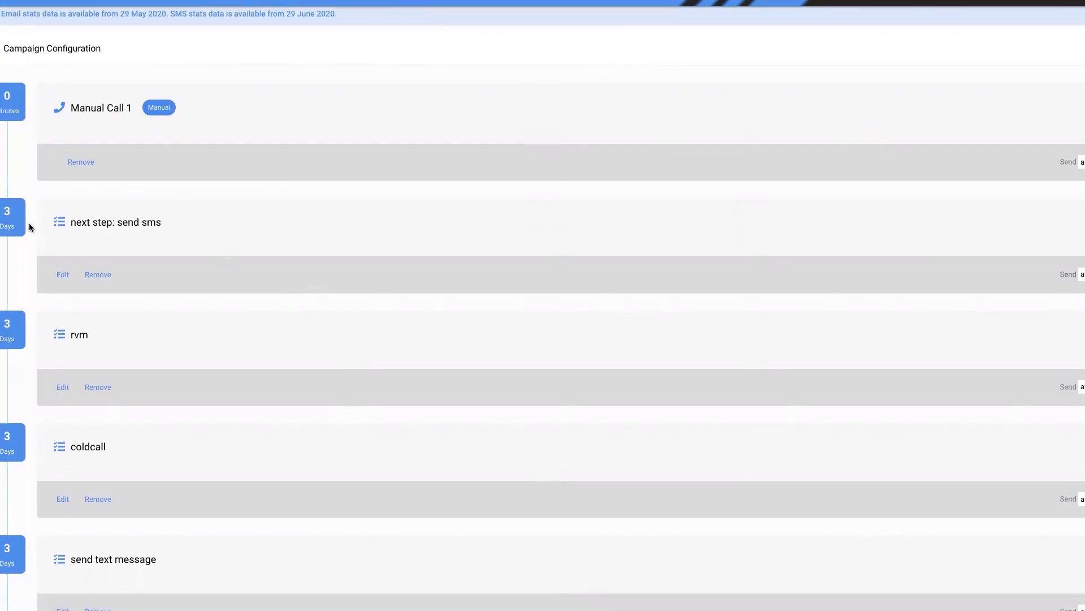